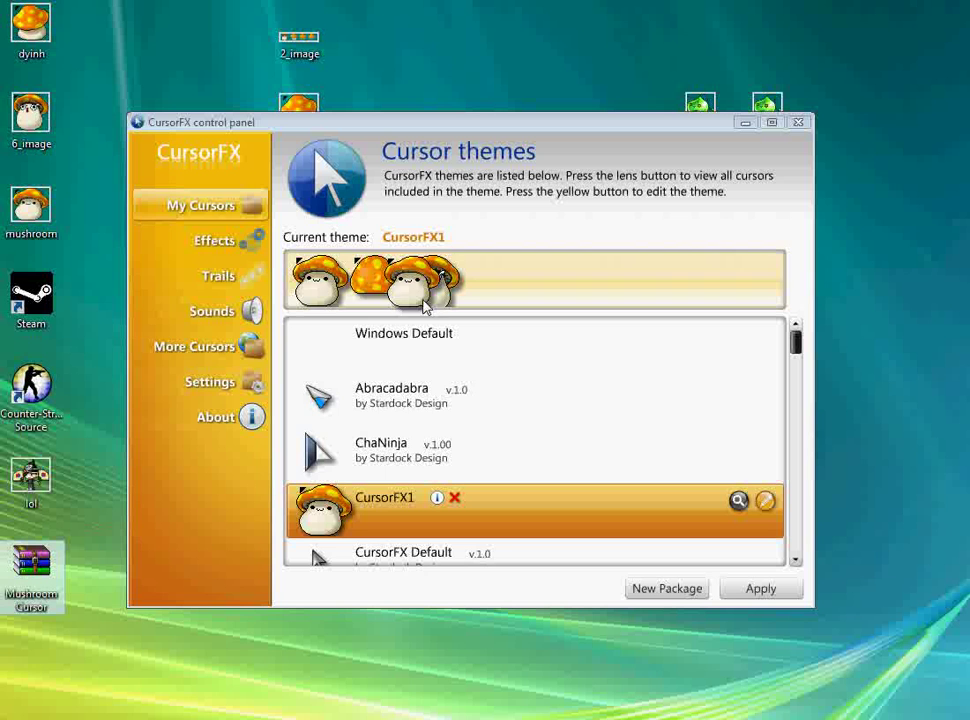
Step: Create a new cursor package with 1_image as the Standard select graphic and select the Busy state
{"action": "left_click", "coordinate": [668, 589]}
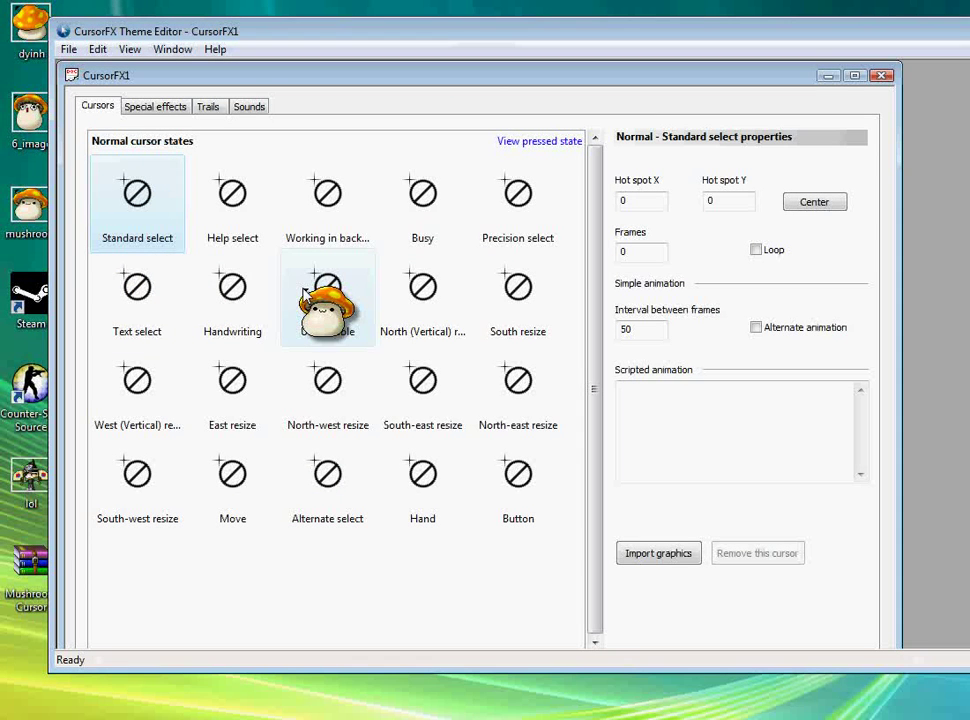
{"action": "left_click", "coordinate": [655, 554]}
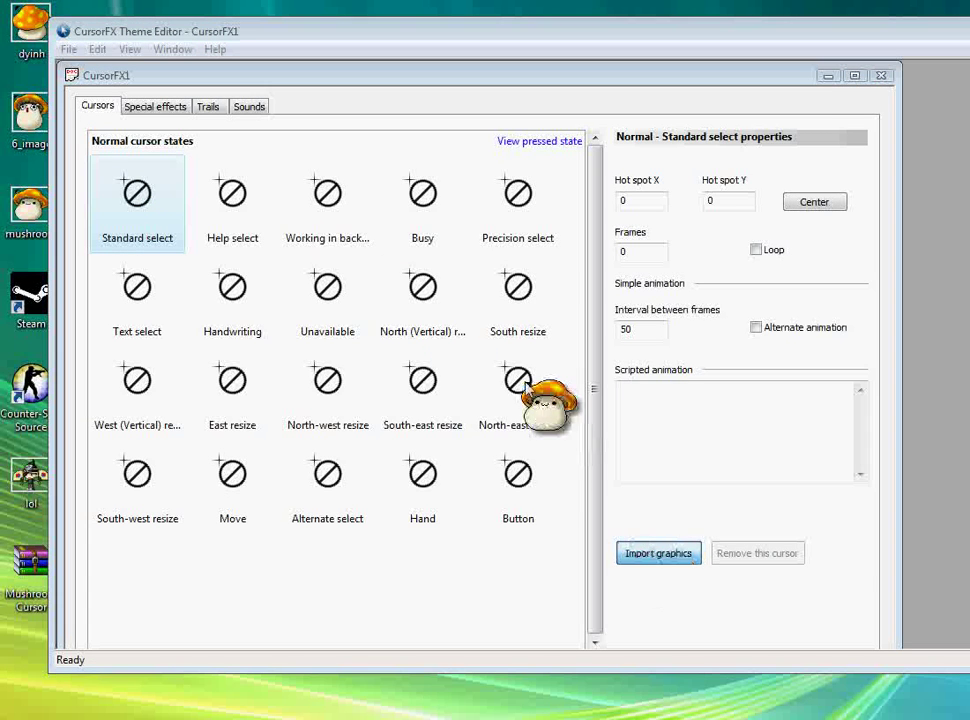
{"action": "left_click_drag", "start_coordinate": [851, 255], "coordinate": [853, 405]}
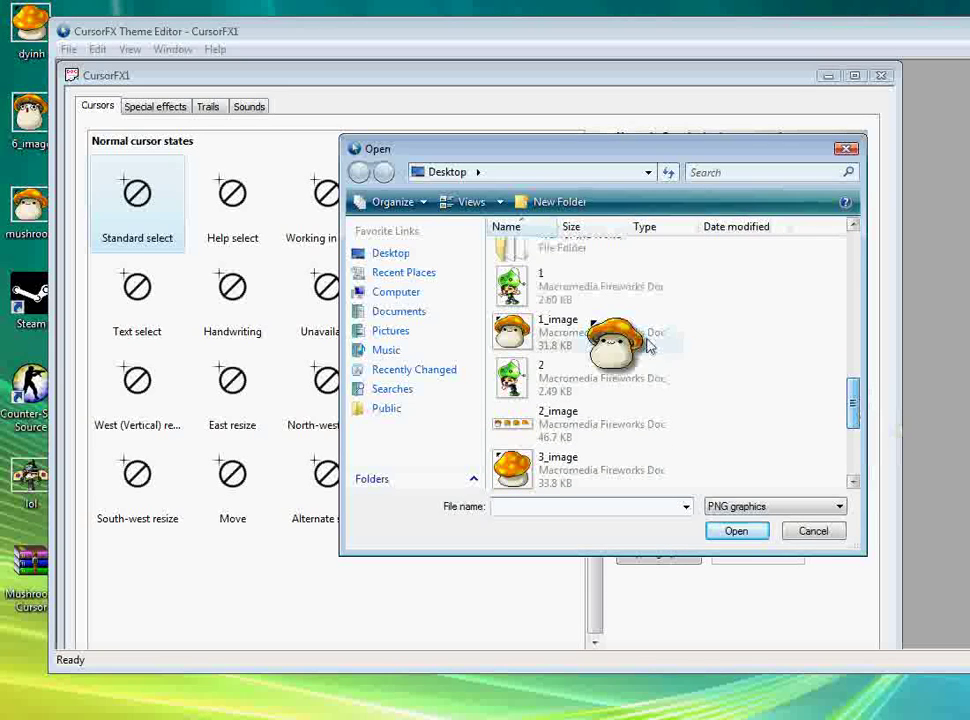
{"action": "double_click", "coordinate": [580, 343]}
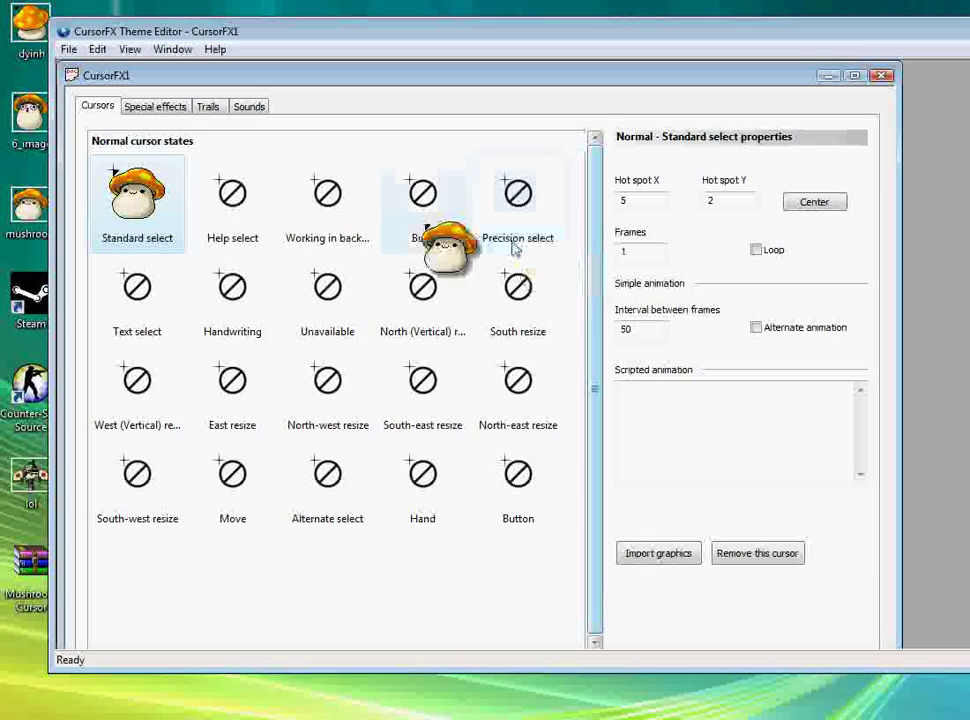
{"action": "left_click", "coordinate": [405, 205]}
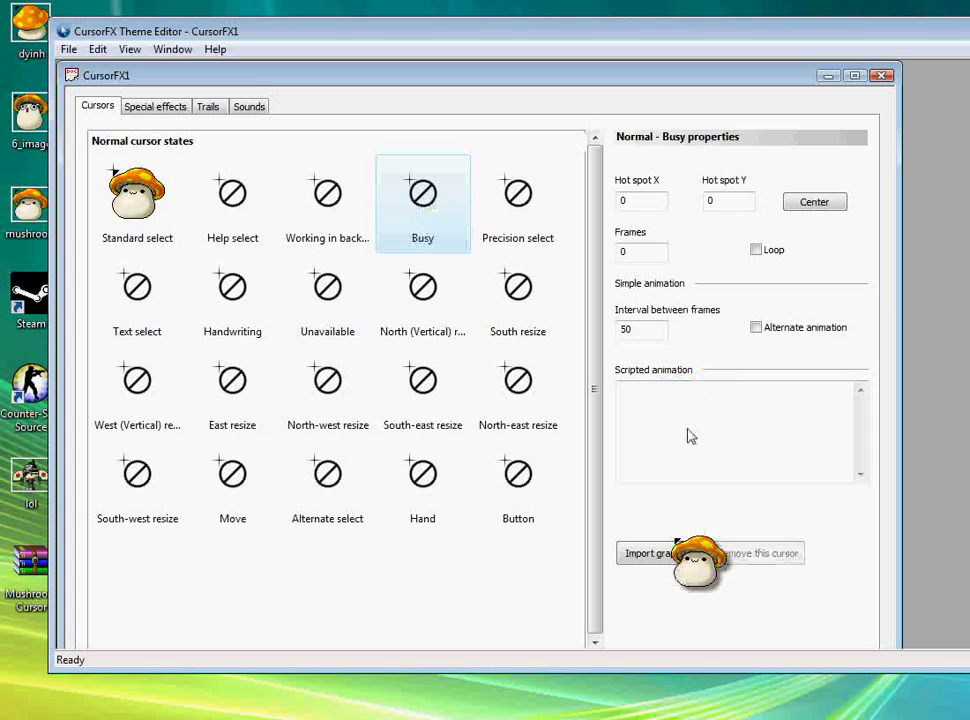
{"action": "left_click", "coordinate": [655, 553]}
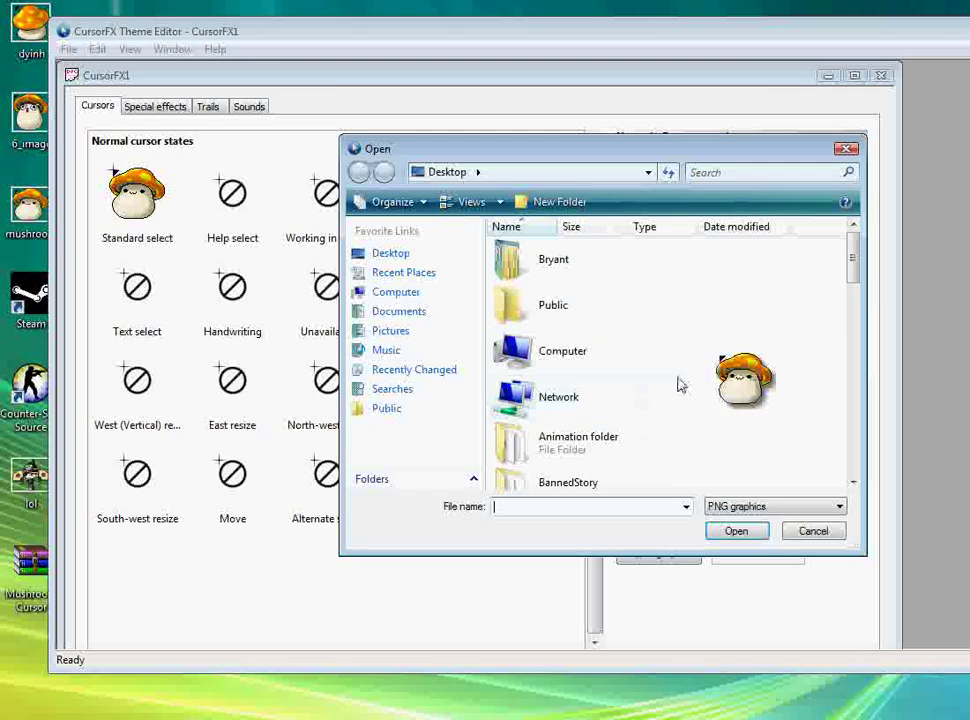
{"action": "scroll", "coordinate": [850, 252], "scroll_direction": "down", "scroll_amount": 1}
{"action": "left_click_drag", "start_coordinate": [852, 252], "coordinate": [852, 358]}
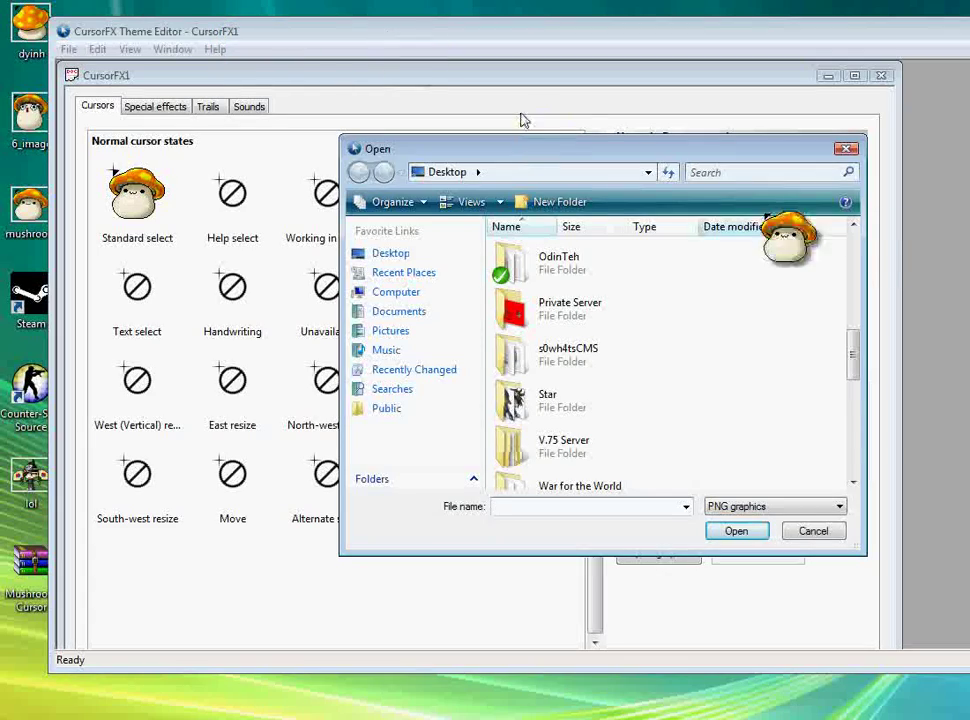
{"action": "left_click", "coordinate": [846, 149]}
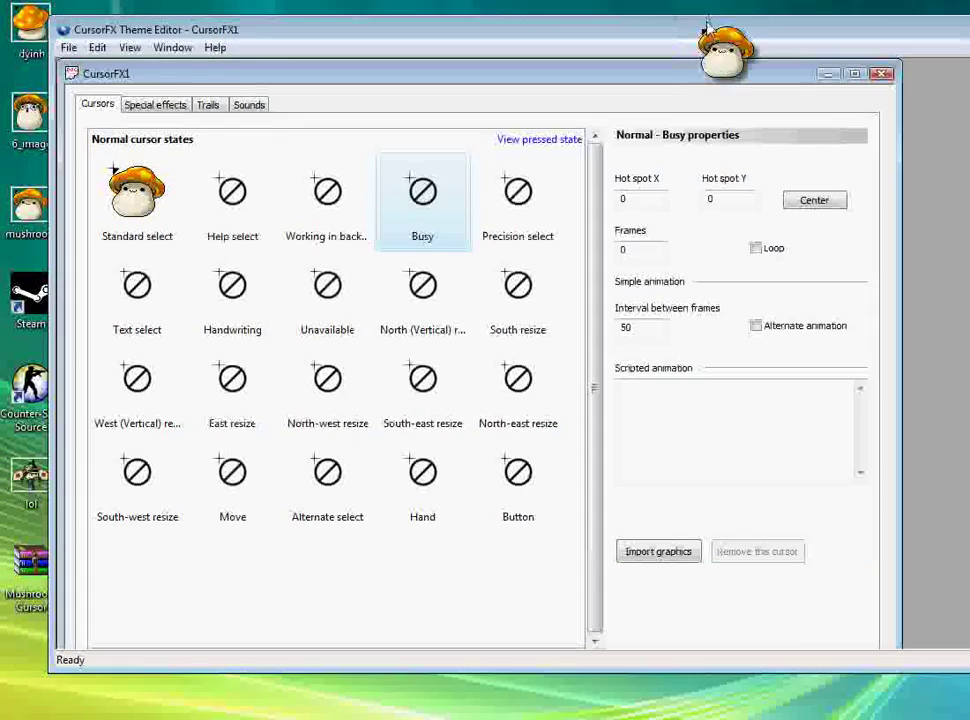
Step: Move the theme editor clear of the desktop files and preview 2_image to examine its strip of animation frames
{"action": "left_click_drag", "start_coordinate": [550, 31], "coordinate": [564, 257]}
{"action": "left_click_drag", "start_coordinate": [716, 270], "coordinate": [707, 169]}
{"action": "right_click", "coordinate": [280, 38]}
{"action": "left_click", "coordinate": [425, 67]}
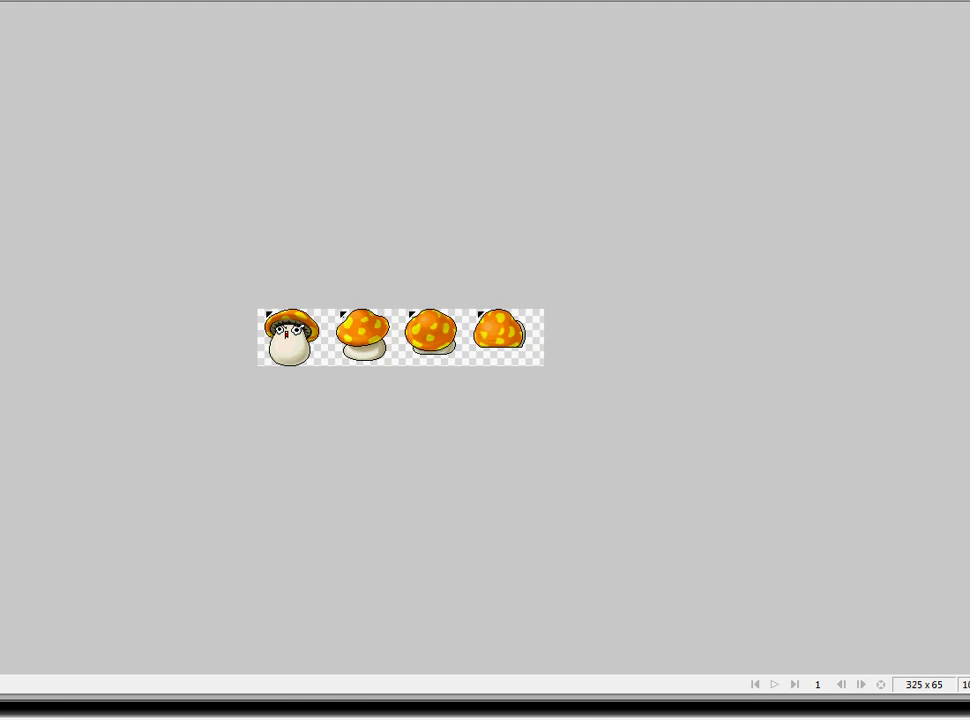
{"action": "key", "text": "Escape"}
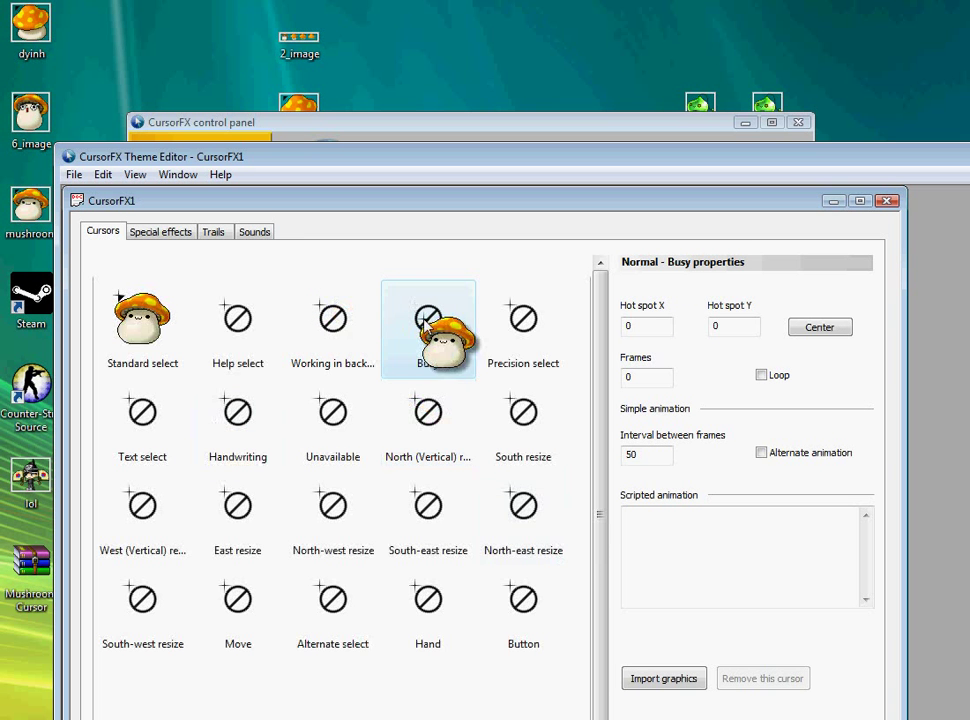
Step: Import the 2_image graphic for the Busy cursor state
{"action": "left_click", "coordinate": [663, 678]}
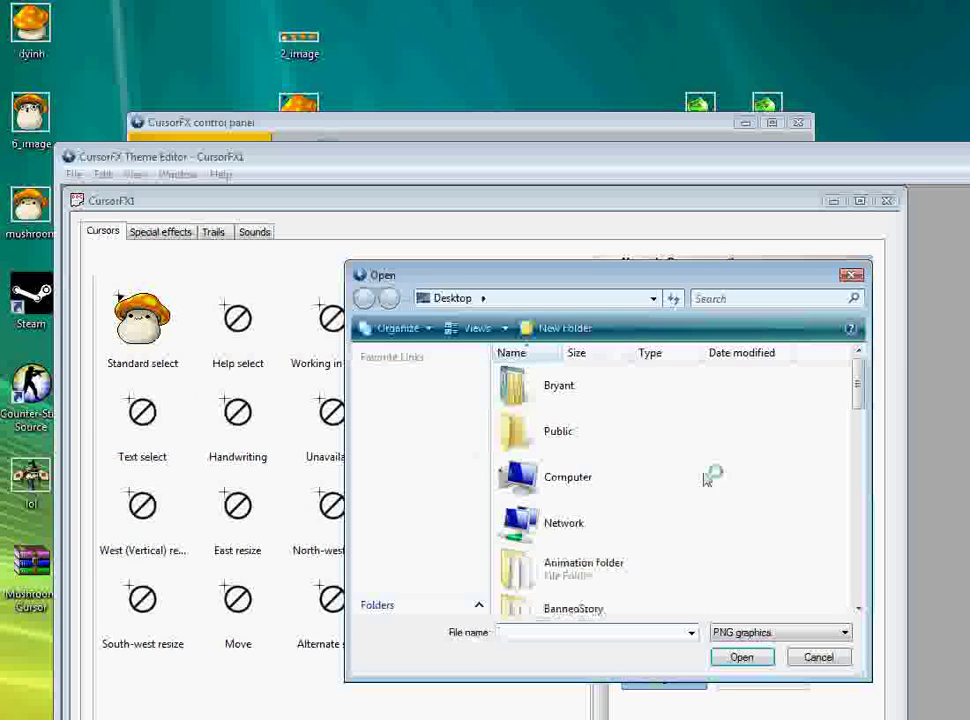
{"action": "left_click_drag", "start_coordinate": [862, 392], "coordinate": [860, 567]}
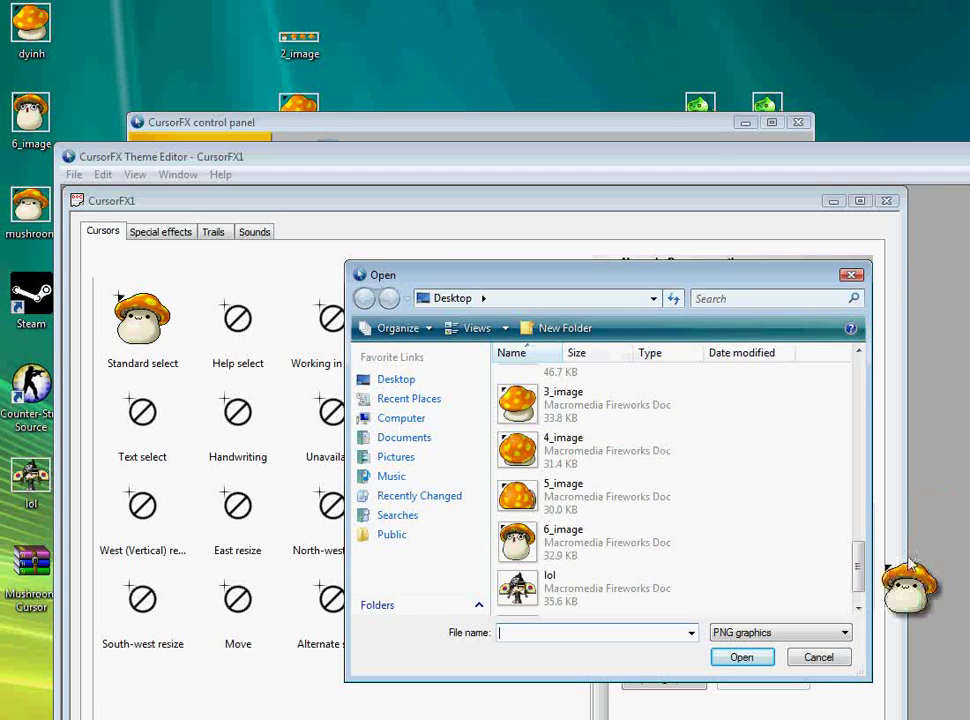
{"action": "scroll", "coordinate": [700, 480], "scroll_direction": "up", "scroll_amount": 3}
{"action": "double_click", "coordinate": [556, 497]}
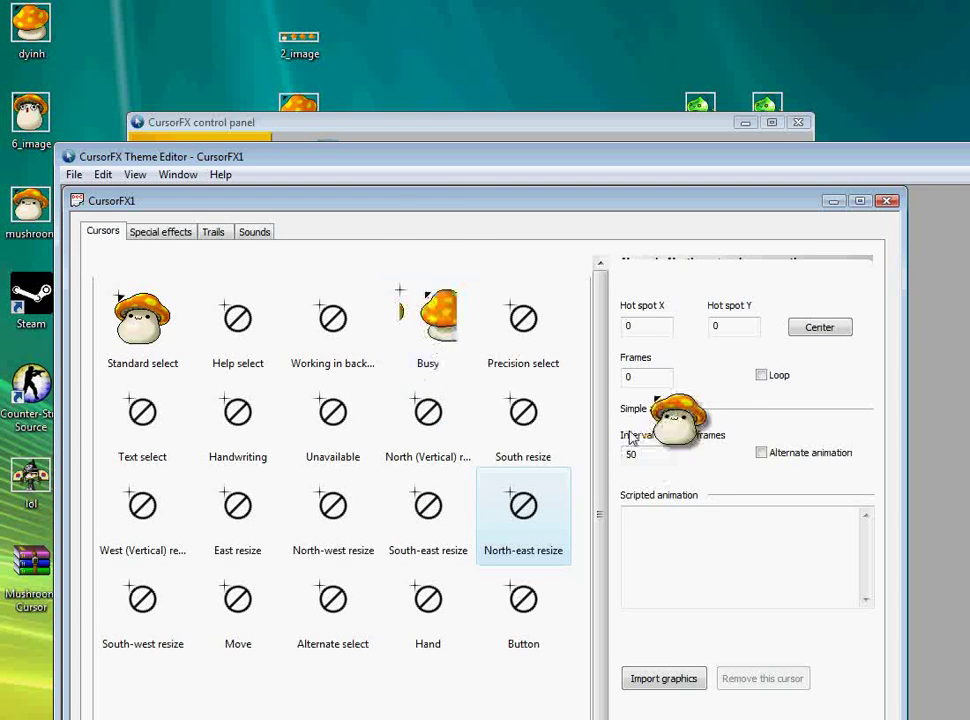
Step: Try setting 4 frames, looping and a frame interval of 200 on the North-east resize state
{"action": "left_click", "coordinate": [663, 377]}
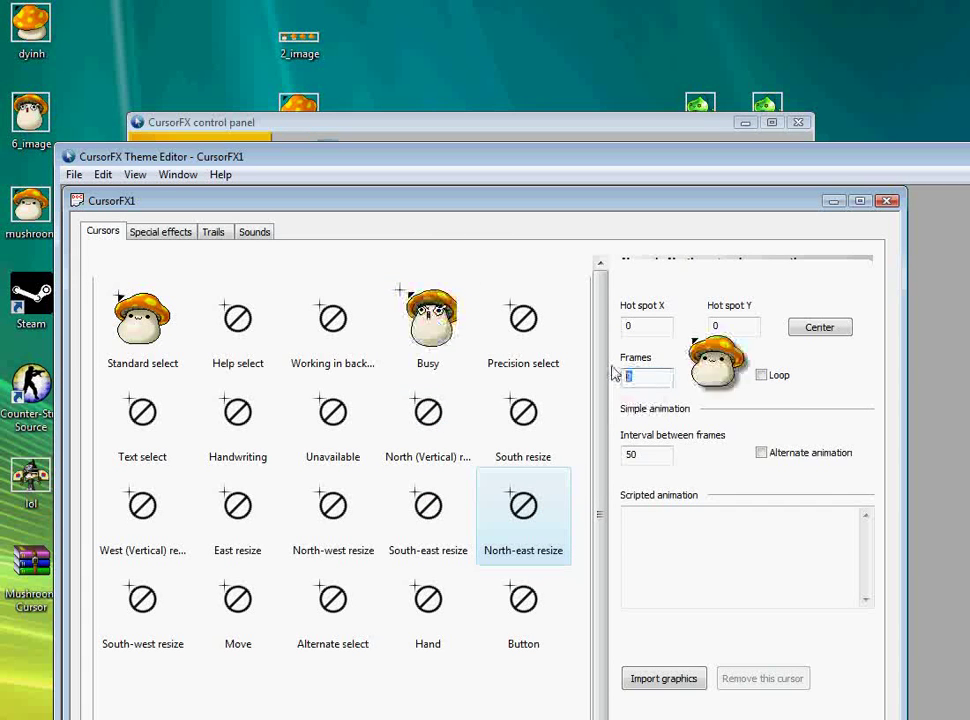
{"action": "key", "text": "BackSpace"}
{"action": "type", "text": "4"}
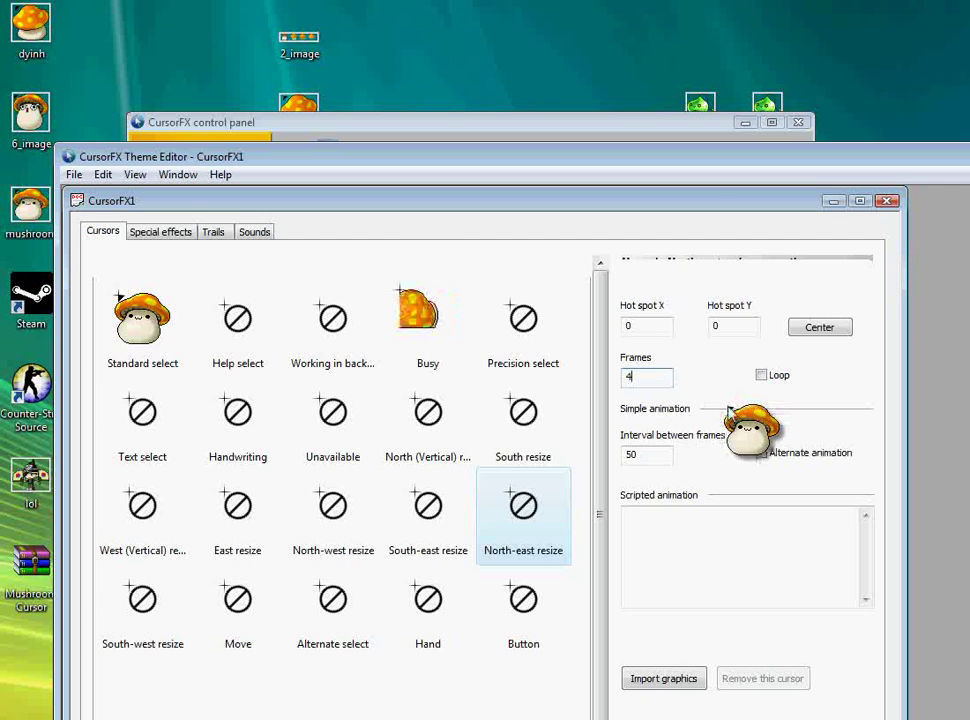
{"action": "left_click", "coordinate": [761, 375]}
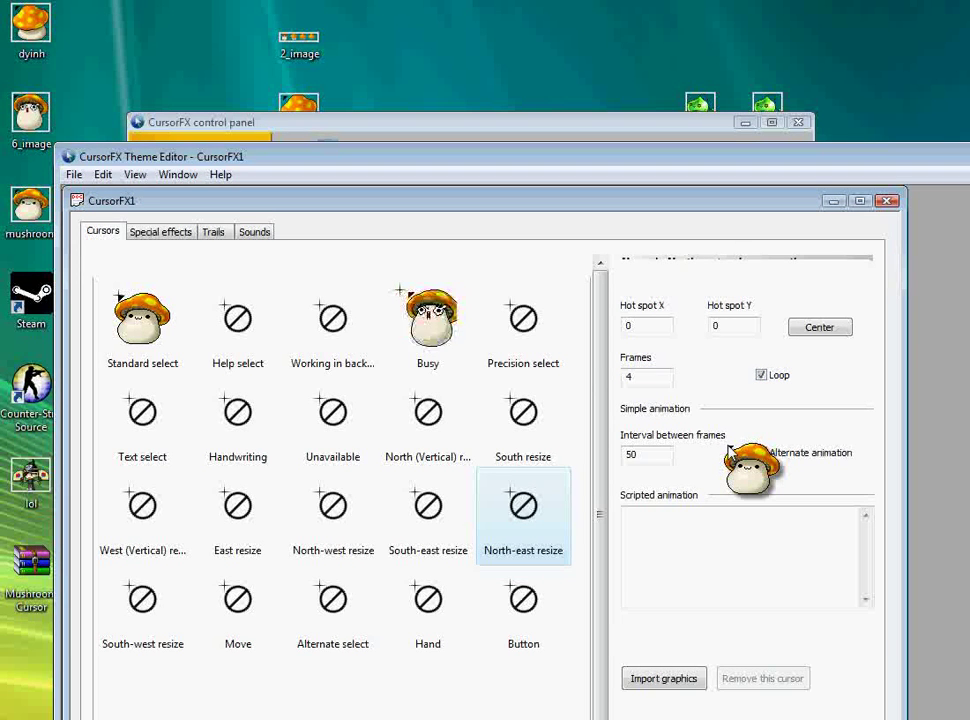
{"action": "left_click", "coordinate": [652, 453]}
{"action": "key", "text": "BackSpace"}
{"action": "key", "text": "BackSpace"}
{"action": "type", "text": "200"}
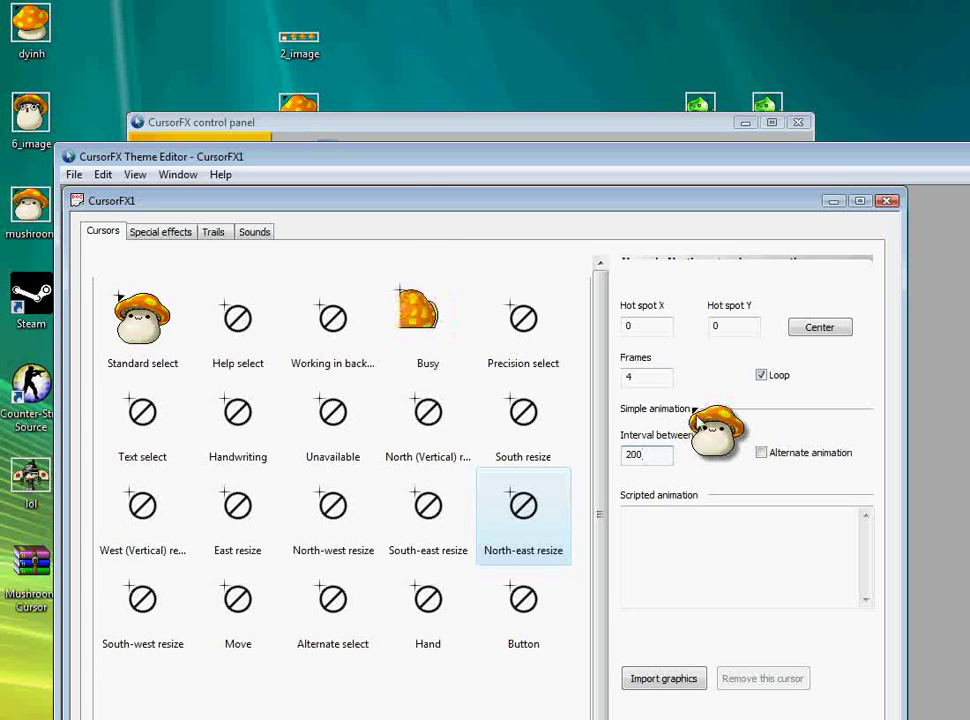
Step: Set the Busy cursor to 4 looping frames with an interval of 200 between frames
{"action": "left_click", "coordinate": [440, 338]}
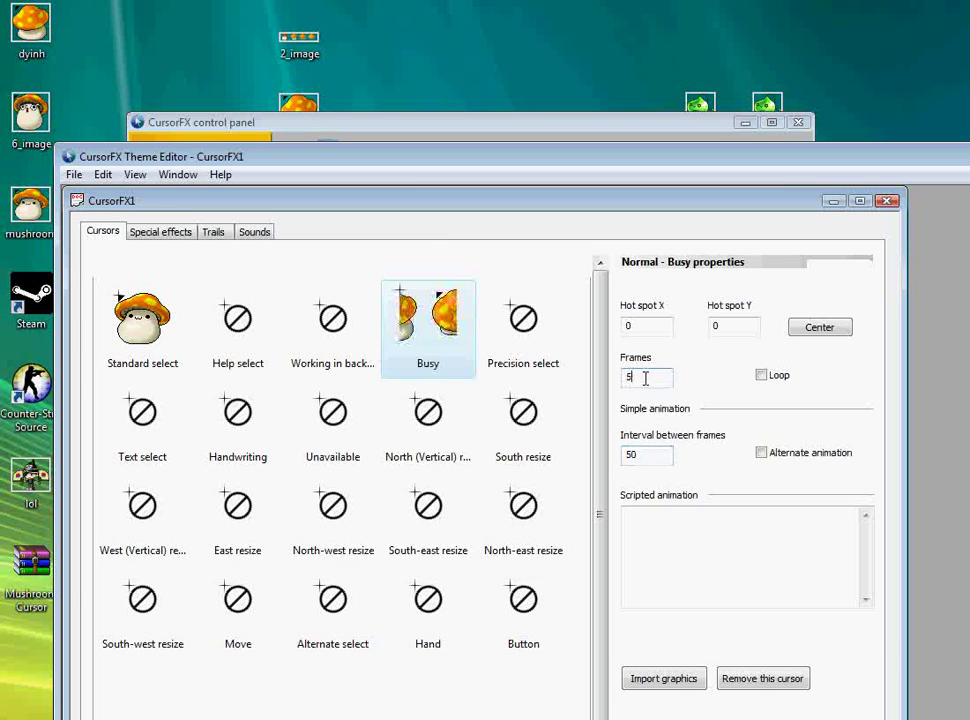
{"action": "double_click", "coordinate": [656, 455]}
{"action": "type", "text": "200"}
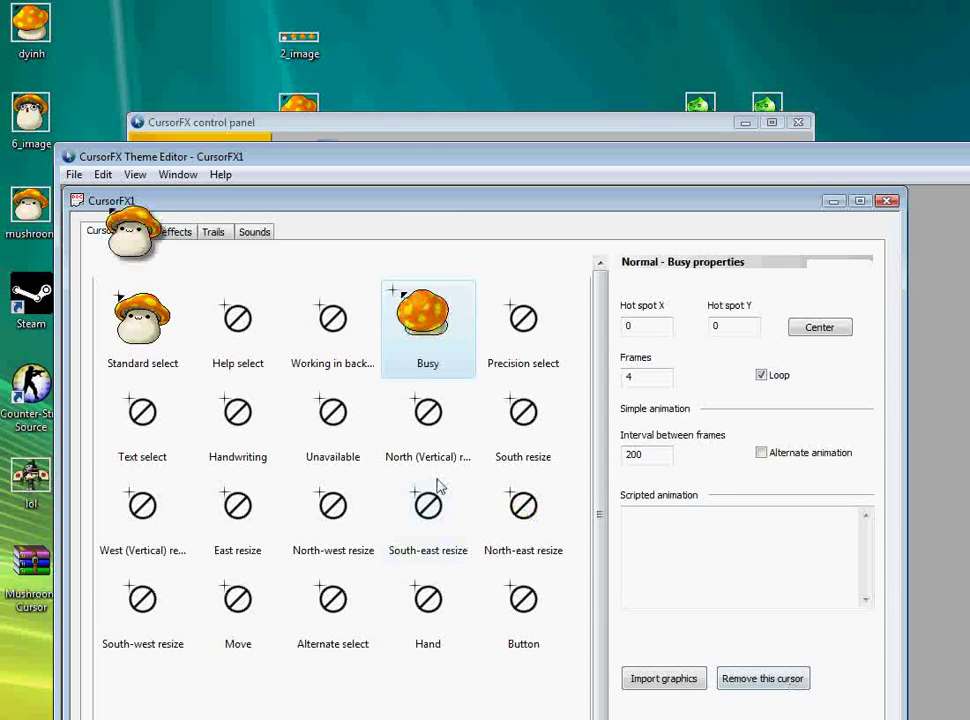
Step: Save the theme under the name "Mushroom cursor" and close the theme editor
{"action": "left_click", "coordinate": [74, 174]}
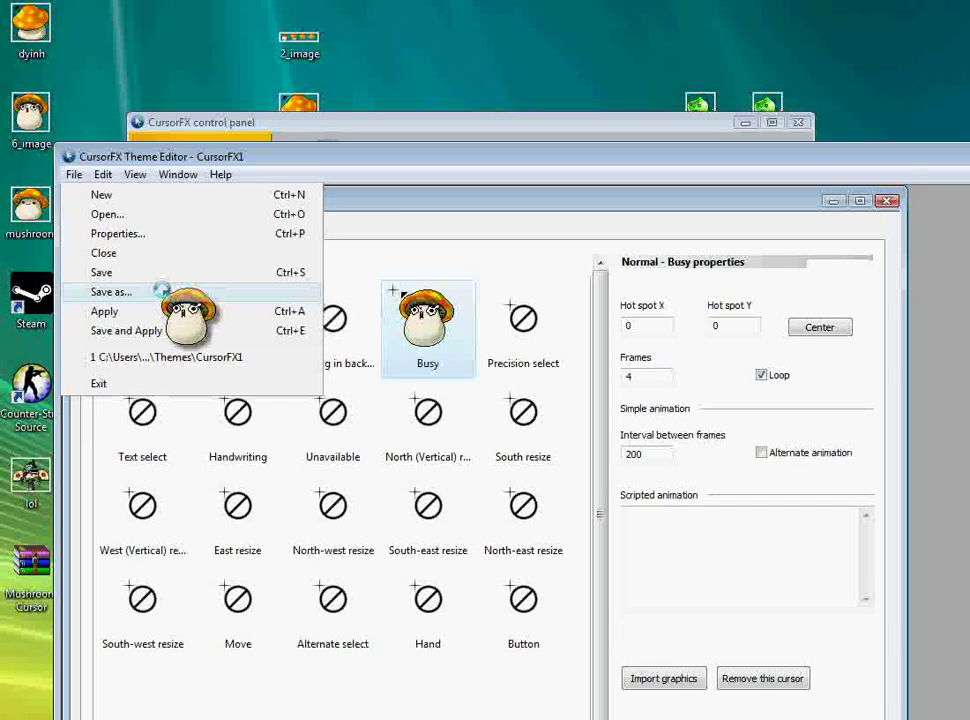
{"action": "left_click", "coordinate": [718, 380]}
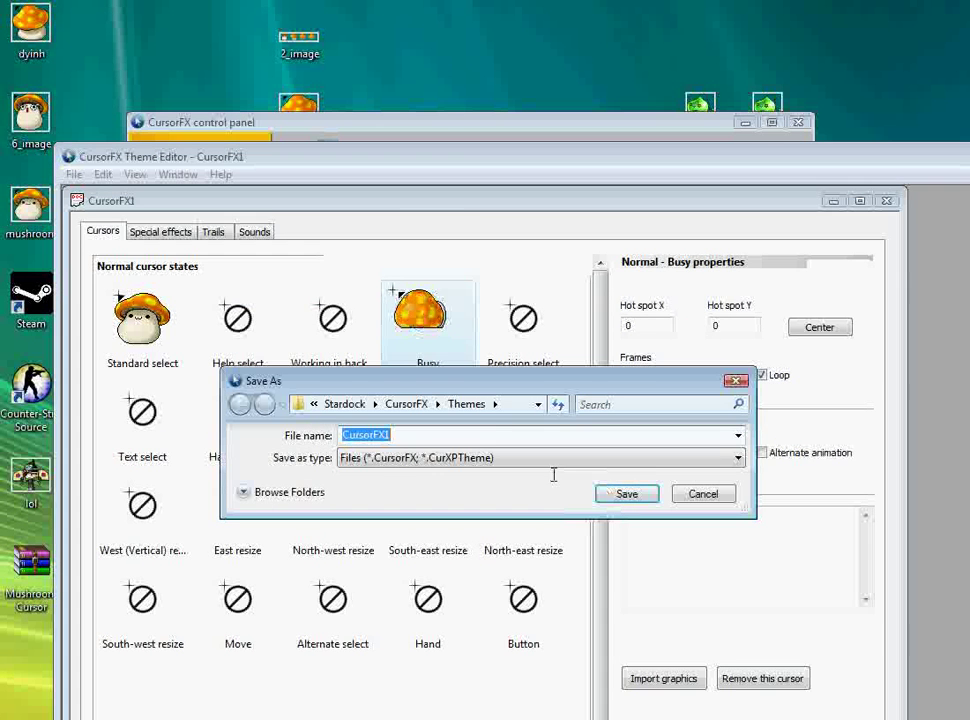
{"action": "type", "text": "Mushroom curs"}
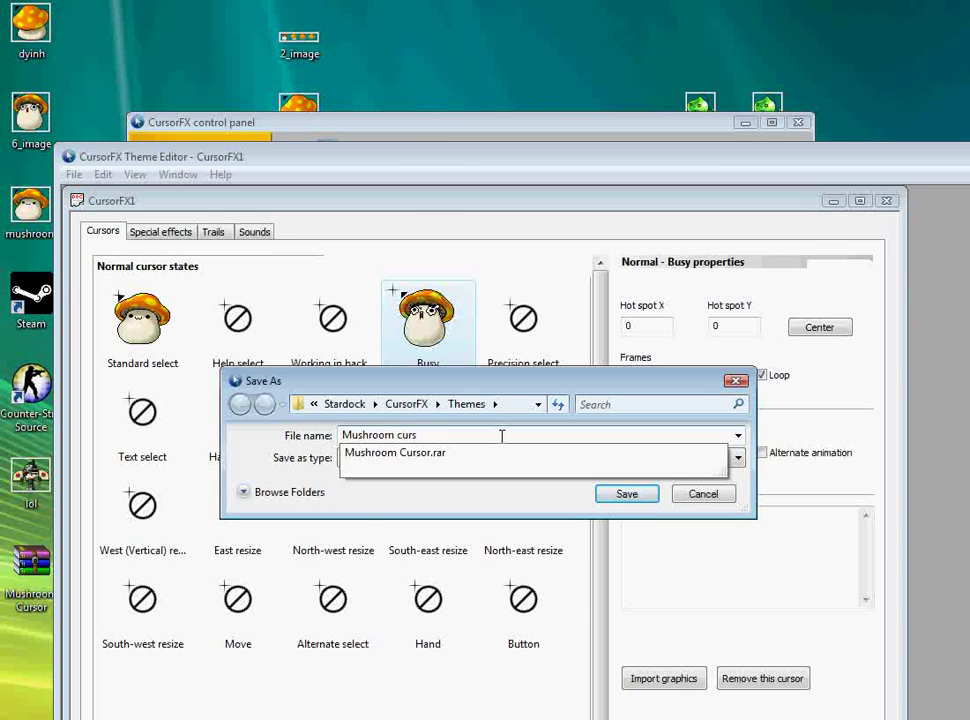
{"action": "type", "text": "or"}
{"action": "key", "text": "Return"}
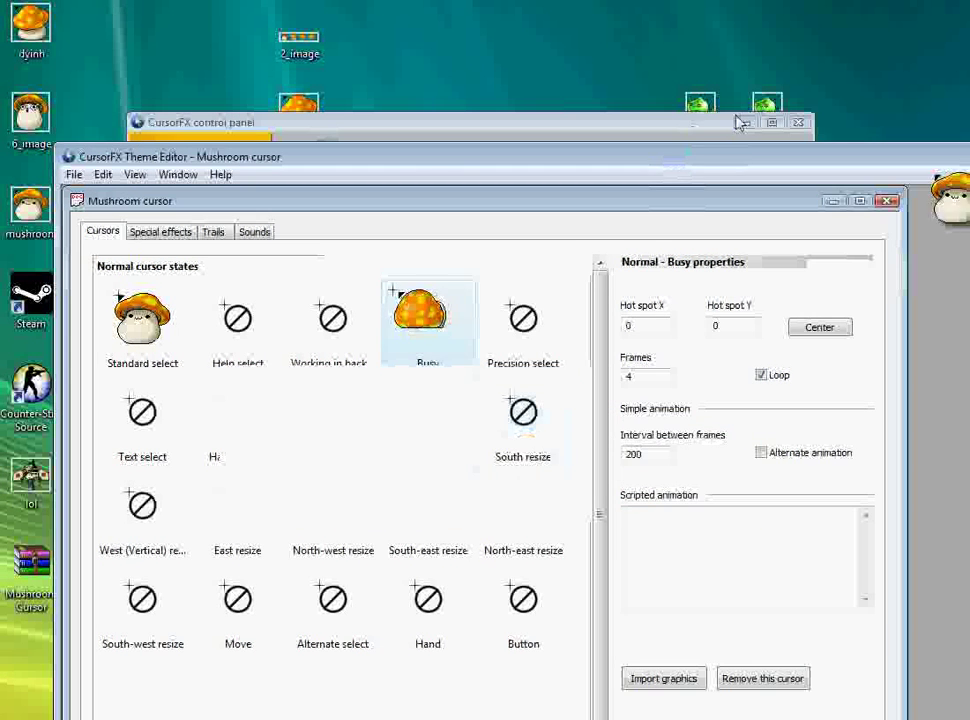
{"action": "left_click", "coordinate": [965, 157]}
Step: Browse the theme list, select the CursorFX1 theme and close the control panel
{"action": "scroll", "coordinate": [800, 345], "scroll_direction": "down", "scroll_amount": 2}
{"action": "left_click_drag", "start_coordinate": [796, 375], "coordinate": [795, 481]}
{"action": "left_click", "coordinate": [372, 512]}
{"action": "scroll", "coordinate": [801, 415], "scroll_direction": "up", "scroll_amount": 5}
{"action": "left_click", "coordinate": [617, 464]}
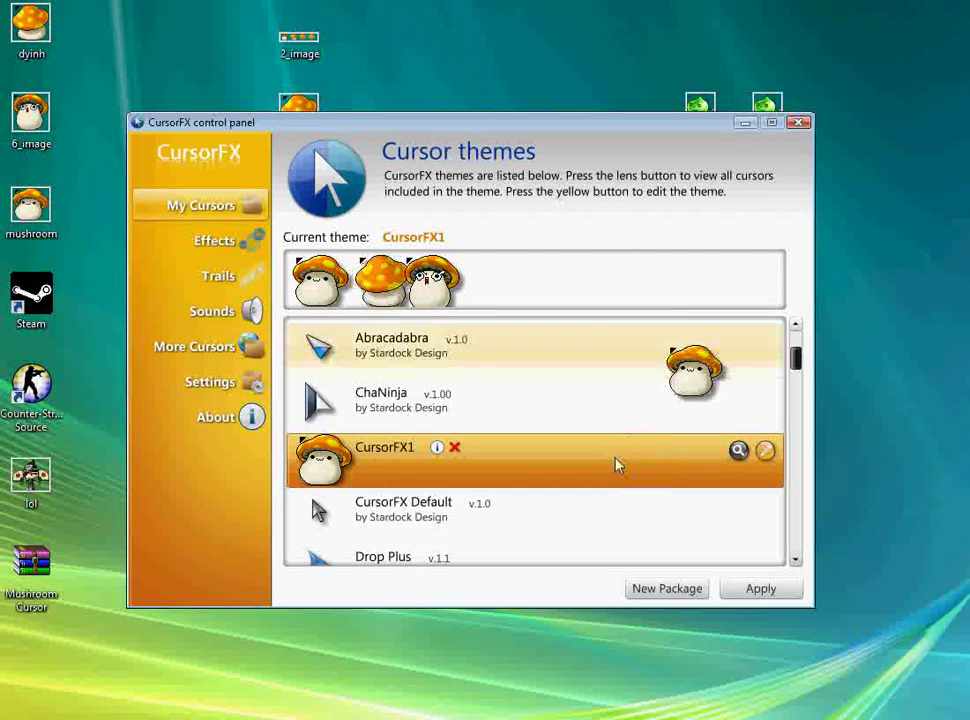
{"action": "left_click", "coordinate": [800, 123]}
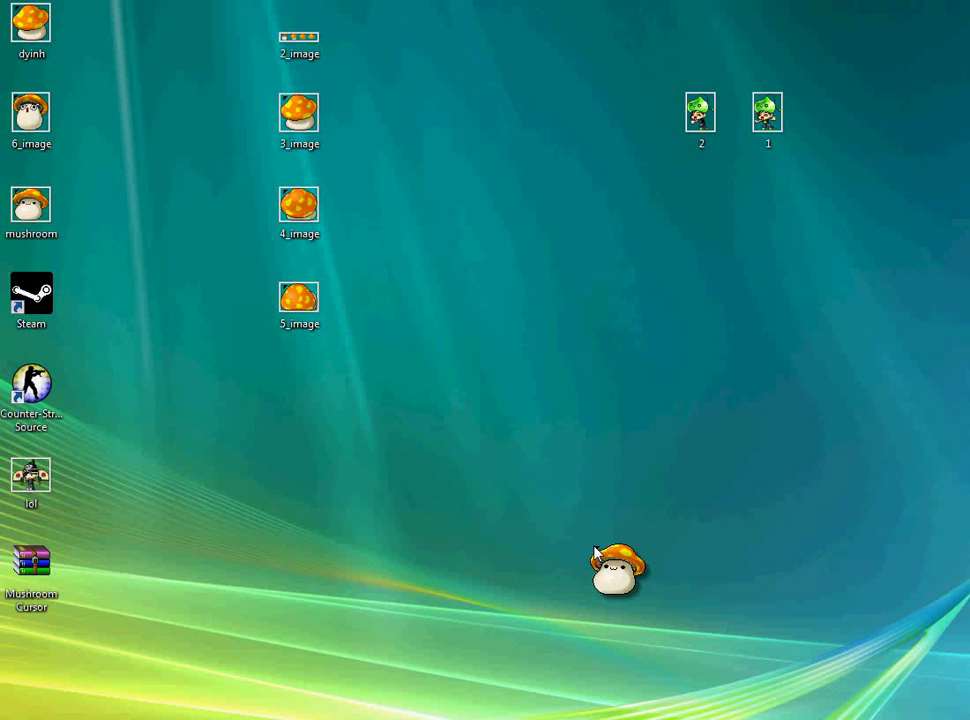